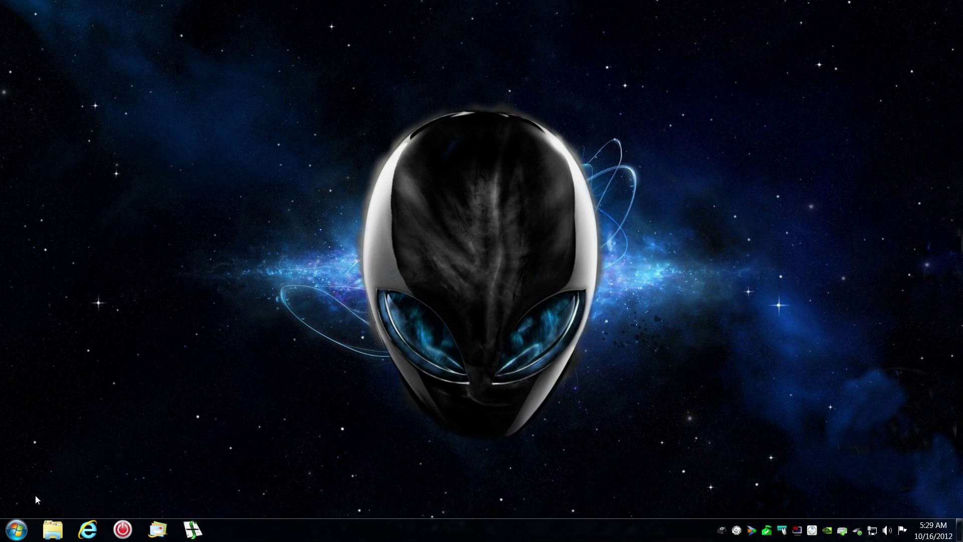
Browse Computer > Main SSD (C:) into the real temp3.40 folder, then close it.
{"action": "left_click", "coordinate": [16, 529]}
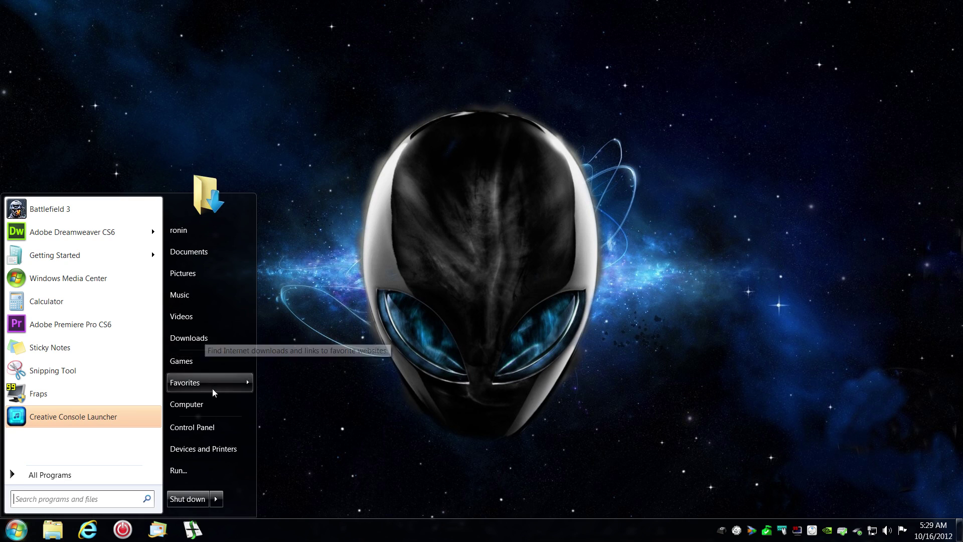
{"action": "left_click", "coordinate": [213, 403]}
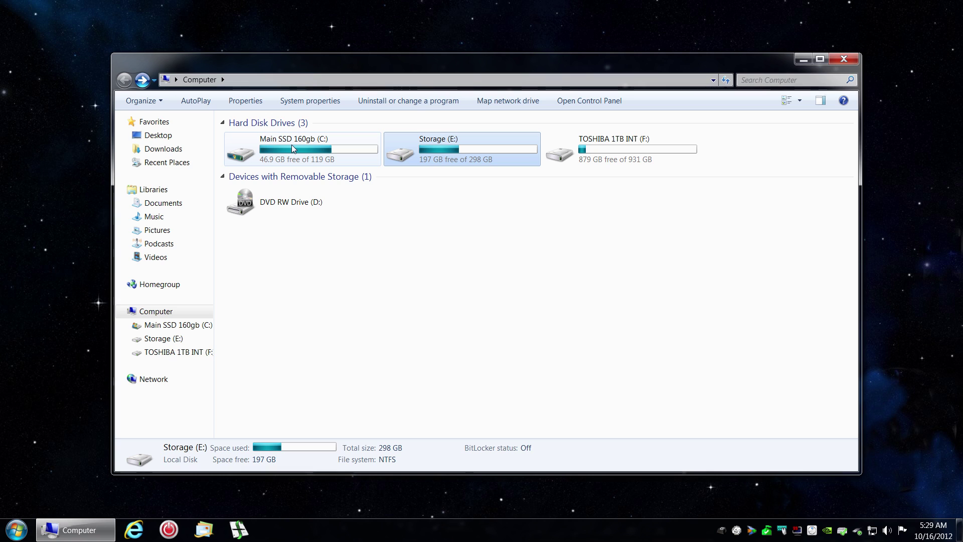
{"action": "double_click", "coordinate": [299, 161]}
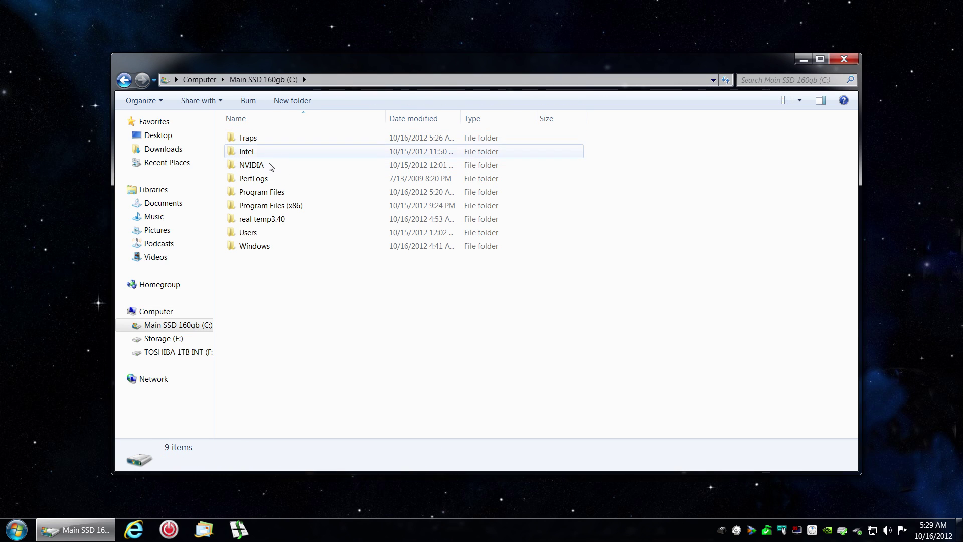
{"action": "left_click", "coordinate": [273, 220]}
{"action": "mouse_move", "coordinate": [272, 221]}
{"action": "left_mouse_down"}
{"action": "mouse_move", "coordinate": [258, 250]}
{"action": "mouse_move", "coordinate": [273, 221]}
{"action": "left_mouse_up"}
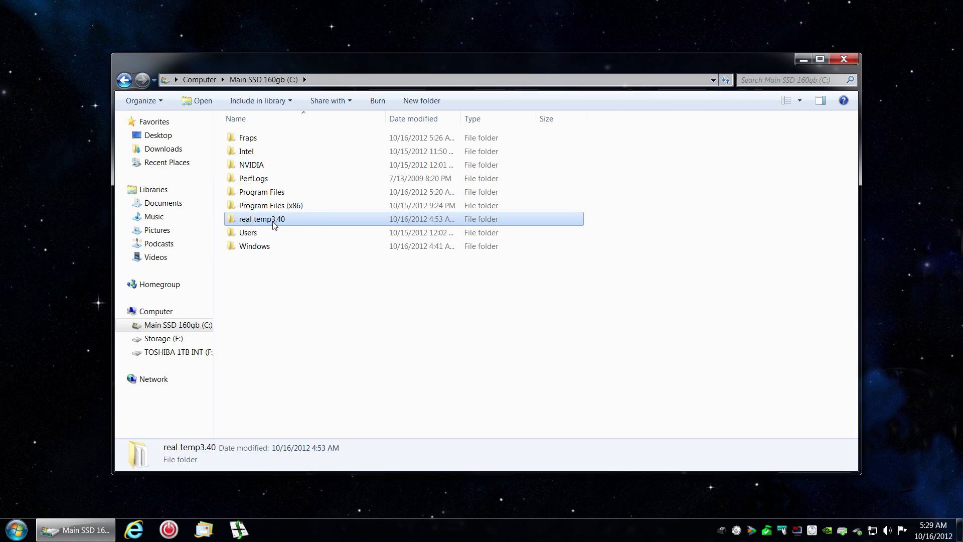
{"action": "double_click", "coordinate": [273, 222]}
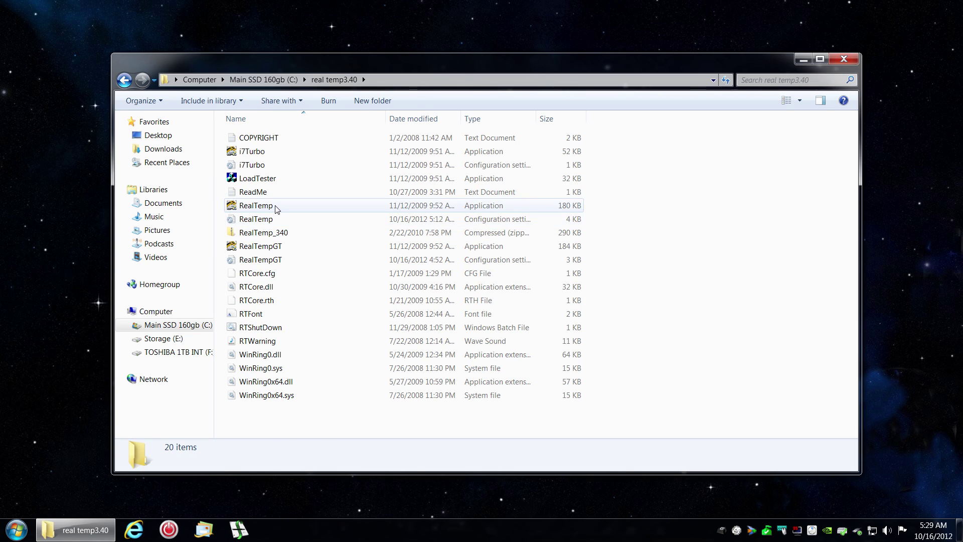
{"action": "mouse_move", "coordinate": [274, 206]}
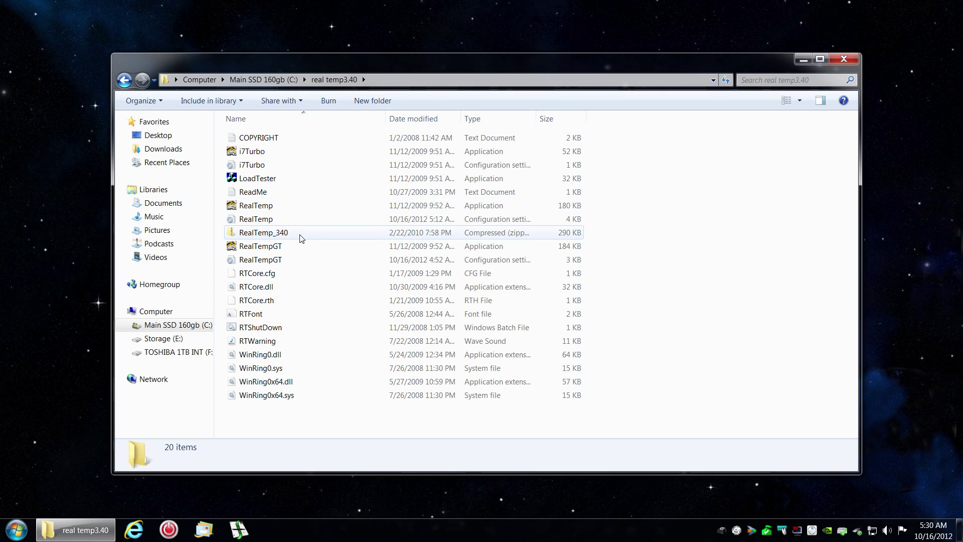
{"action": "mouse_move", "coordinate": [301, 237]}
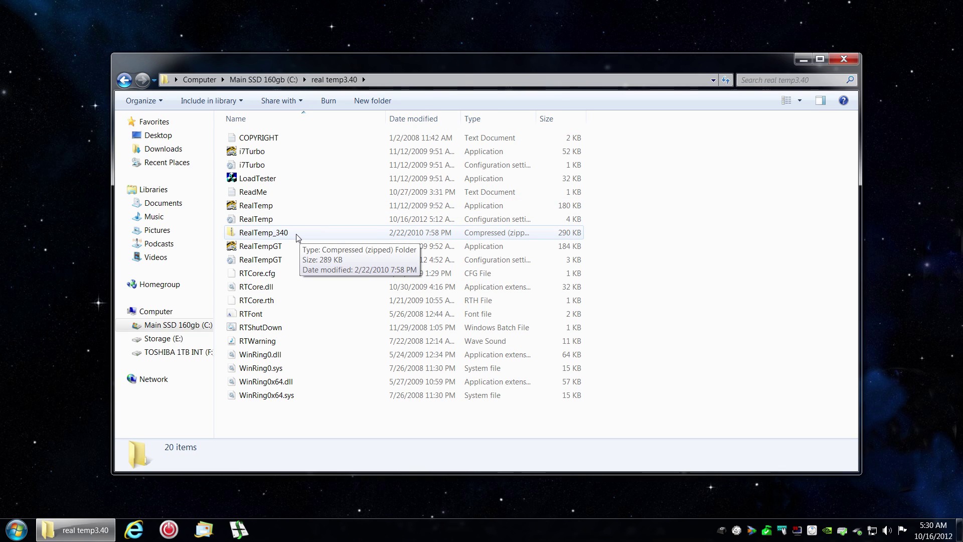
{"action": "left_click", "coordinate": [843, 59]}
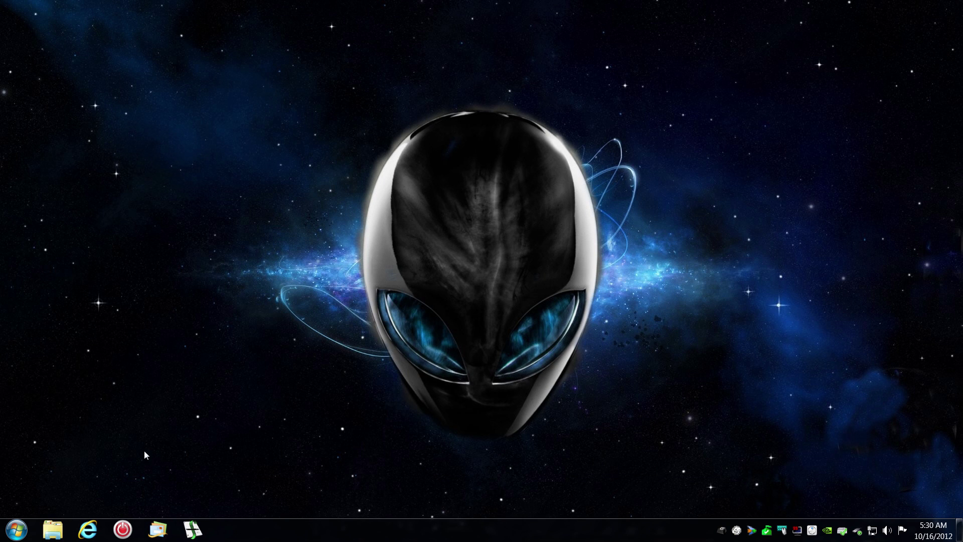
Launch Task Scheduler from Accessories > System Tools and start Create Basic Task.
{"action": "left_click", "coordinate": [17, 530]}
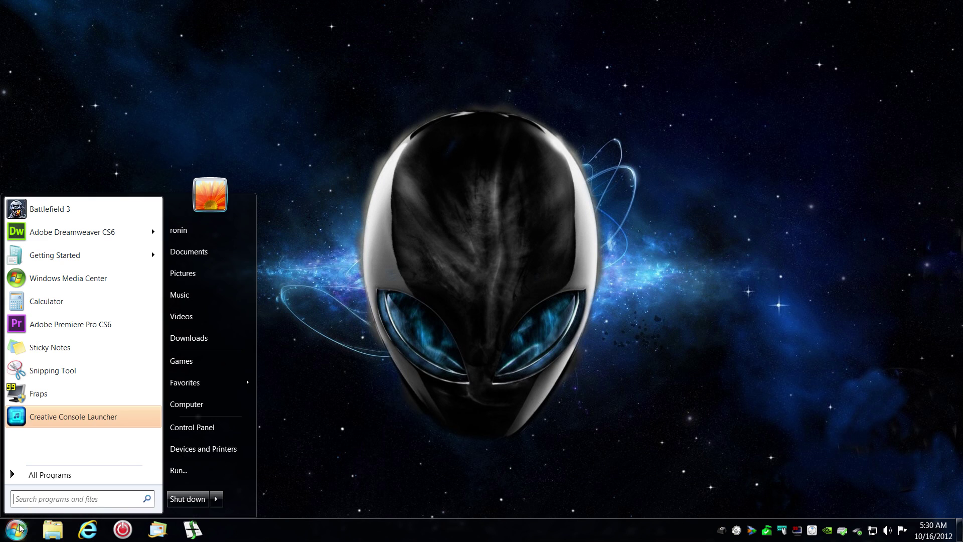
{"action": "left_click", "coordinate": [53, 475]}
{"action": "left_click", "coordinate": [105, 294]}
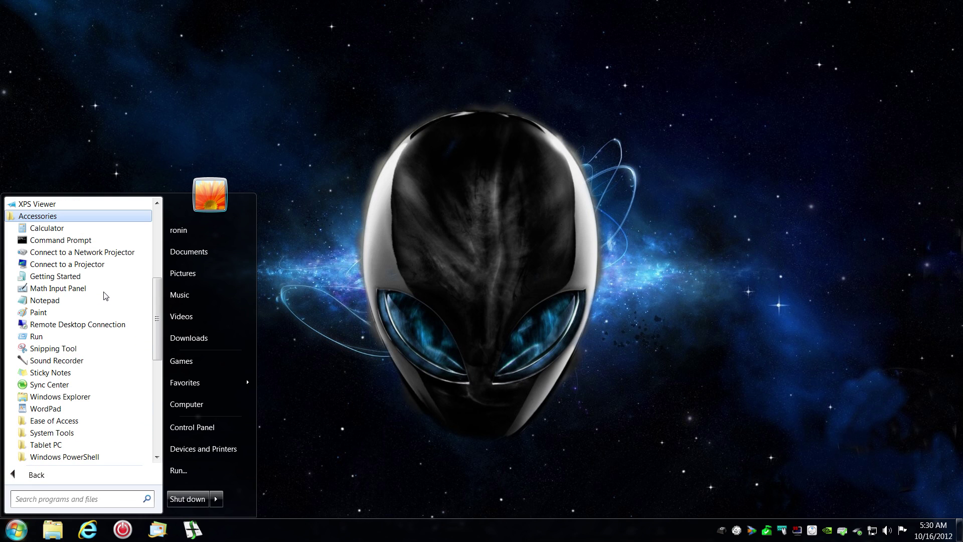
{"action": "left_click", "coordinate": [77, 434]}
{"action": "left_click", "coordinate": [77, 435]}
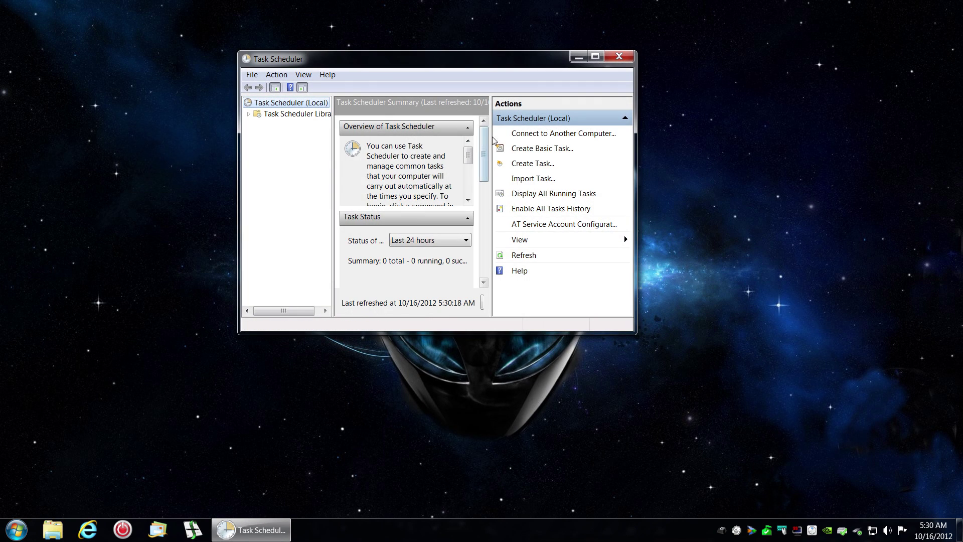
{"action": "left_click", "coordinate": [540, 149]}
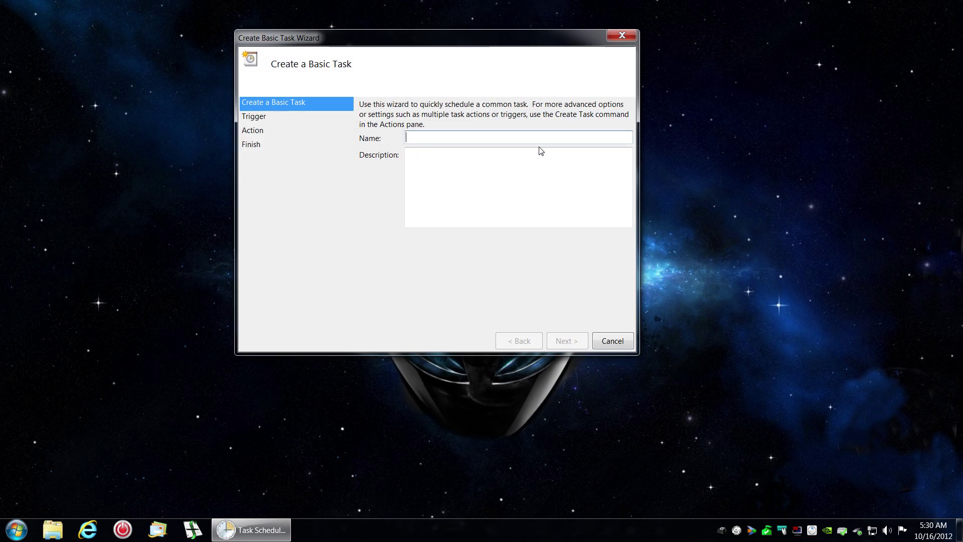
Name the new task 'realtemp gt' with the description 'cpu mon'.
{"action": "type", "text": "realtem"}
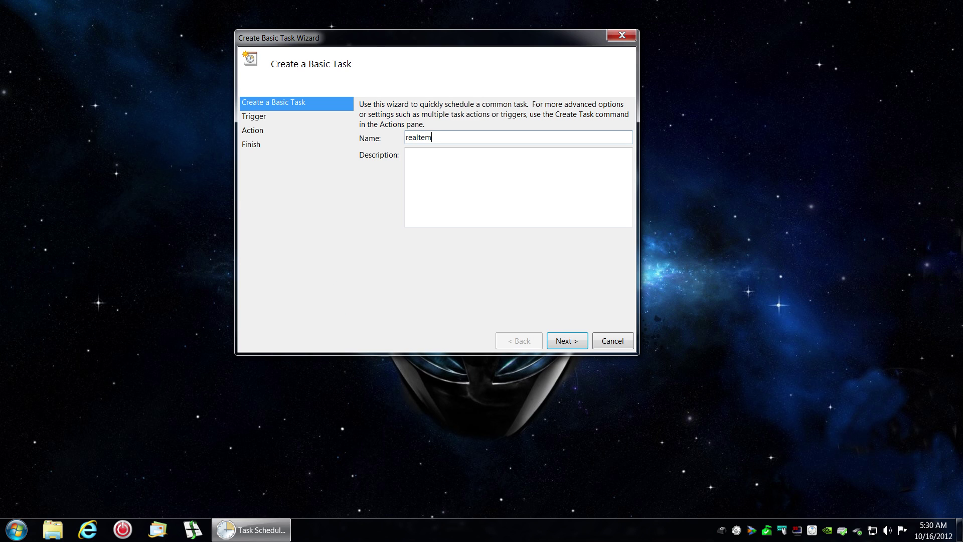
{"action": "type", "text": "p gt"}
{"action": "key", "text": "Tab"}
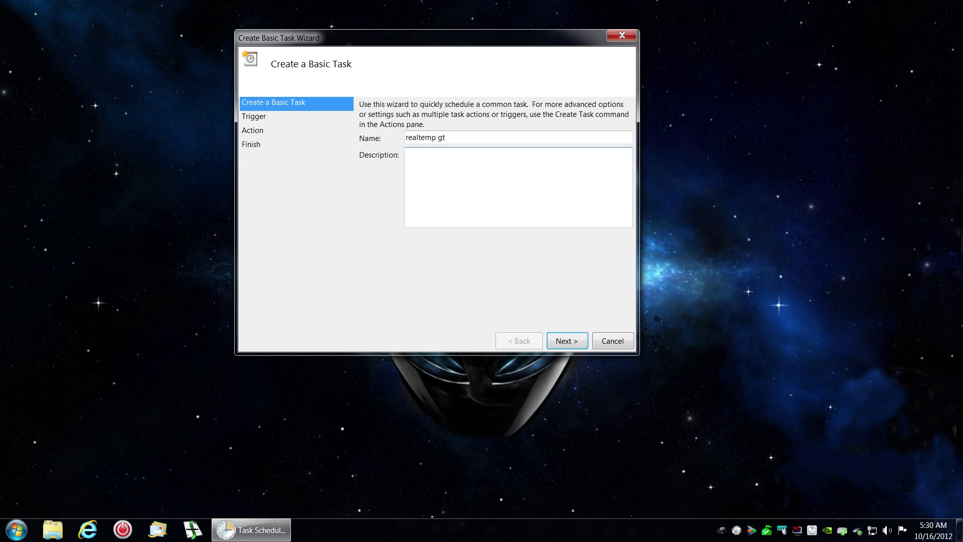
{"action": "type", "text": "cpu monitor"}
Set the task to trigger when I log on, with a Start a program action.
{"action": "left_click", "coordinate": [566, 340]}
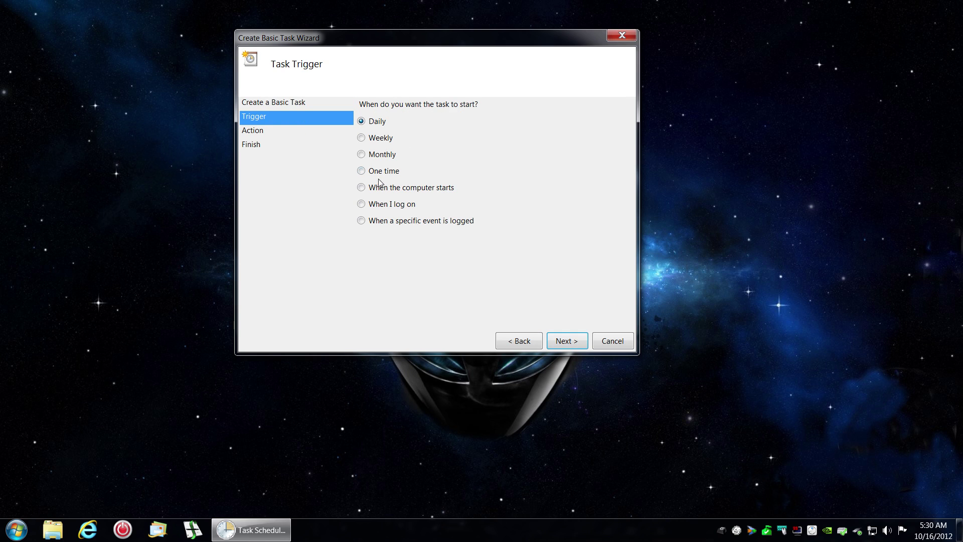
{"action": "left_click", "coordinate": [361, 204]}
{"action": "left_click", "coordinate": [564, 339]}
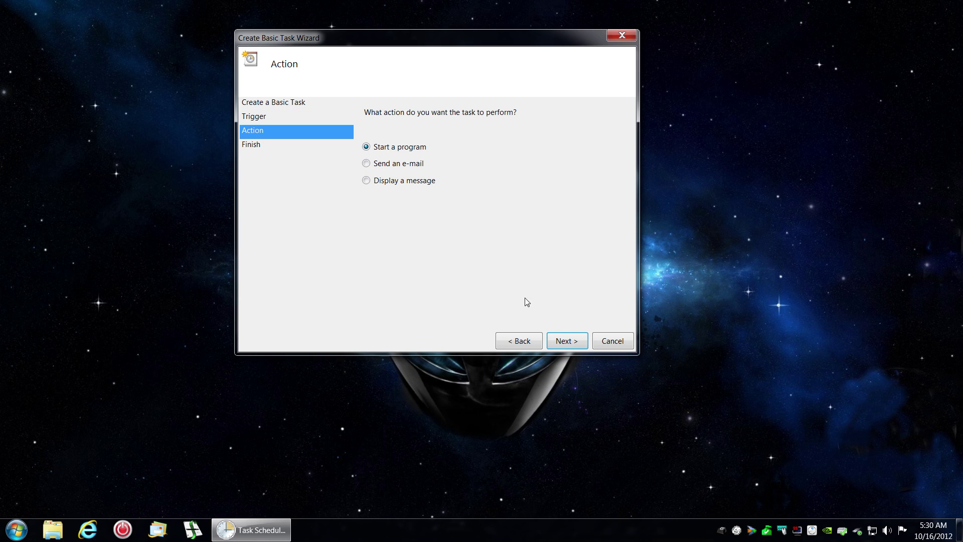
{"action": "left_click", "coordinate": [568, 342]}
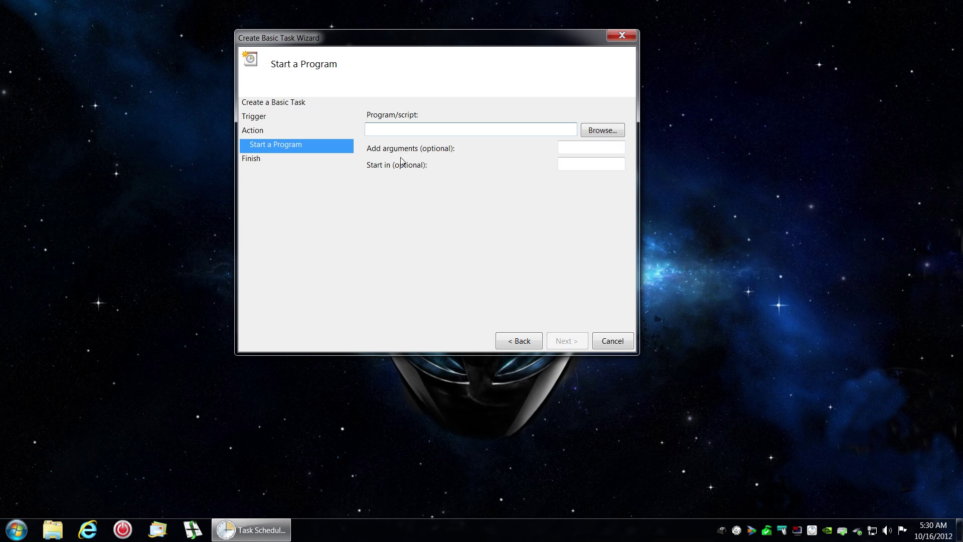
Point the action at C:\real temp3.40\RealTemp.exe and go to the Summary page.
{"action": "left_click", "coordinate": [589, 134]}
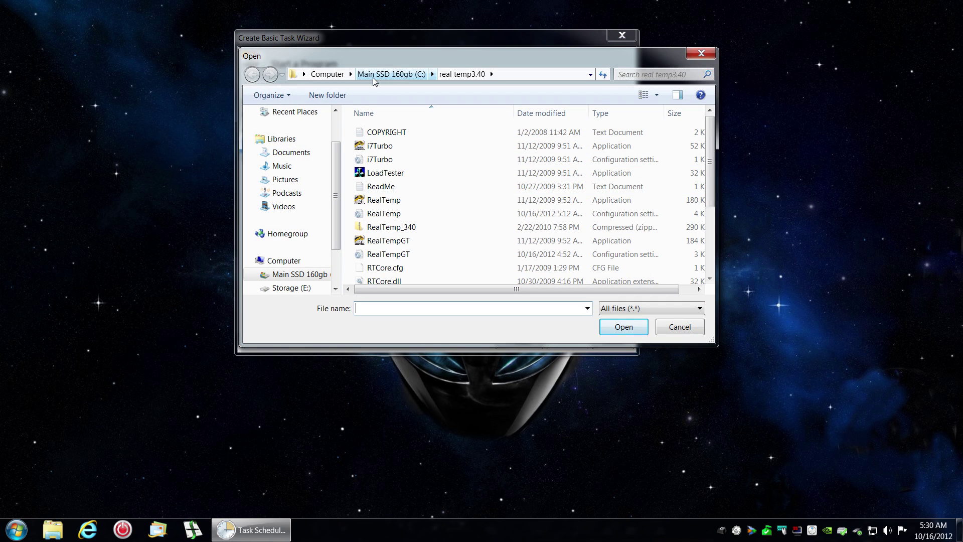
{"action": "left_click", "coordinate": [391, 203]}
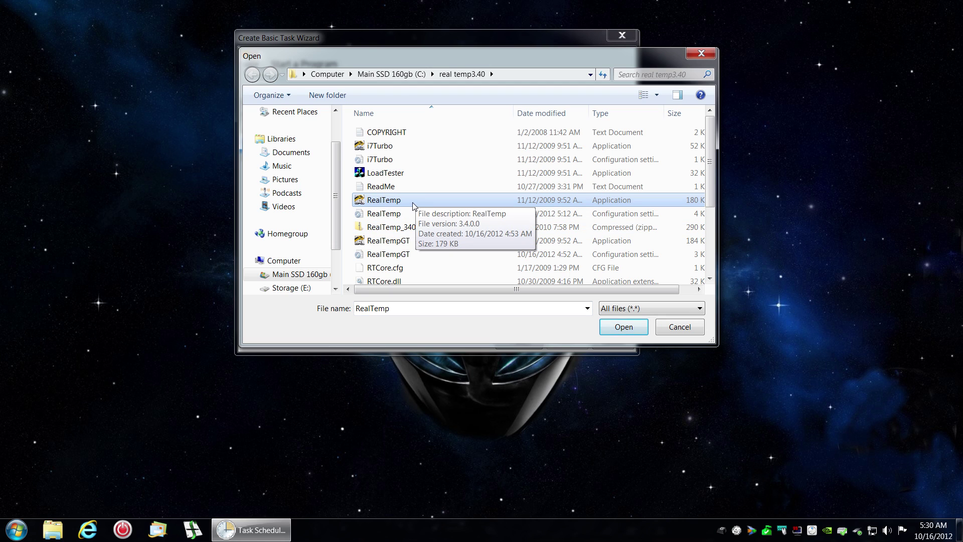
{"action": "left_click", "coordinate": [629, 325]}
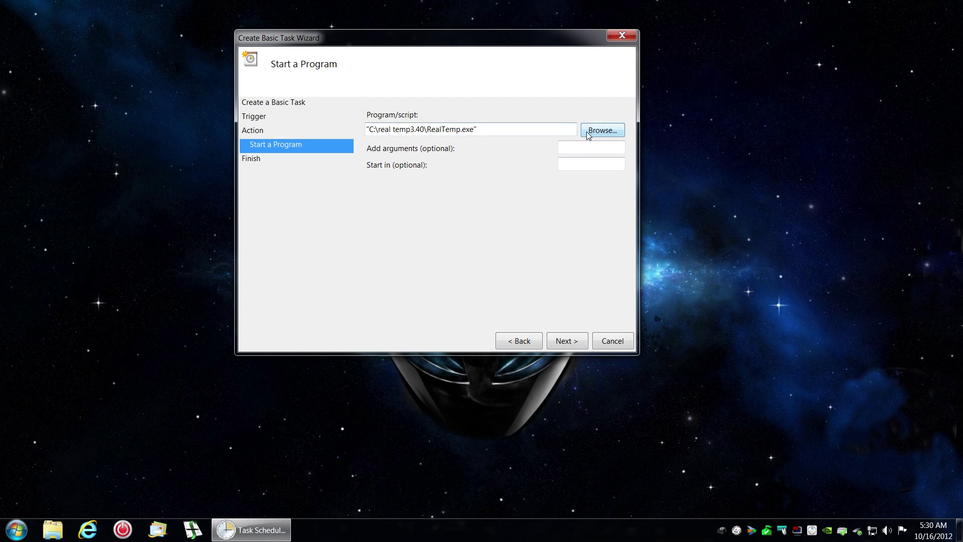
{"action": "left_click", "coordinate": [567, 340]}
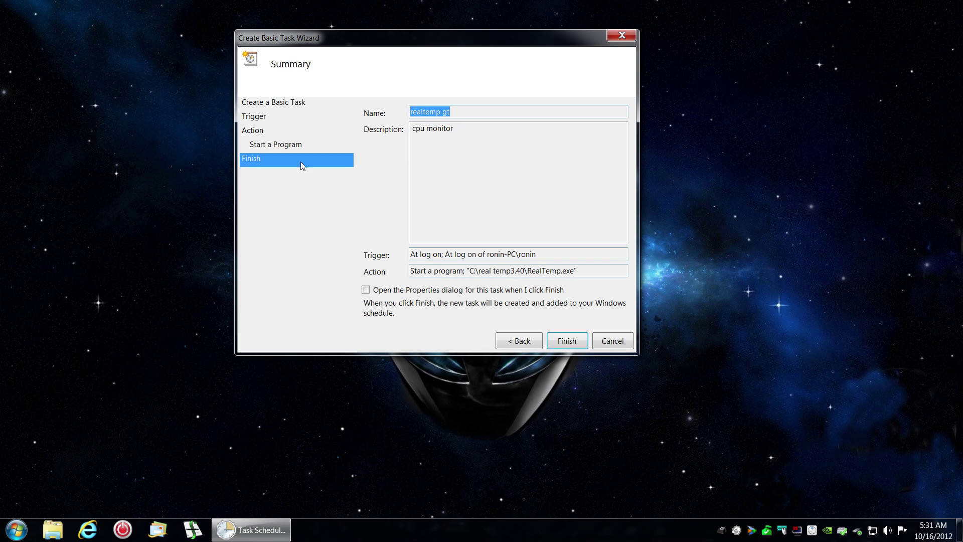
Finish the realtemp gt task and enable Run with highest privileges in its properties.
{"action": "left_click", "coordinate": [365, 290]}
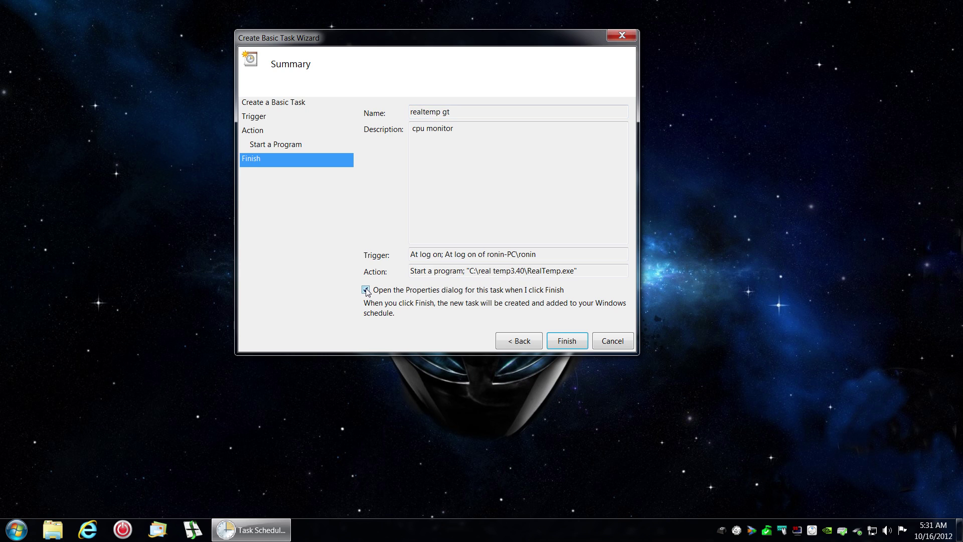
{"action": "left_click", "coordinate": [567, 341]}
{"action": "left_click", "coordinate": [319, 357]}
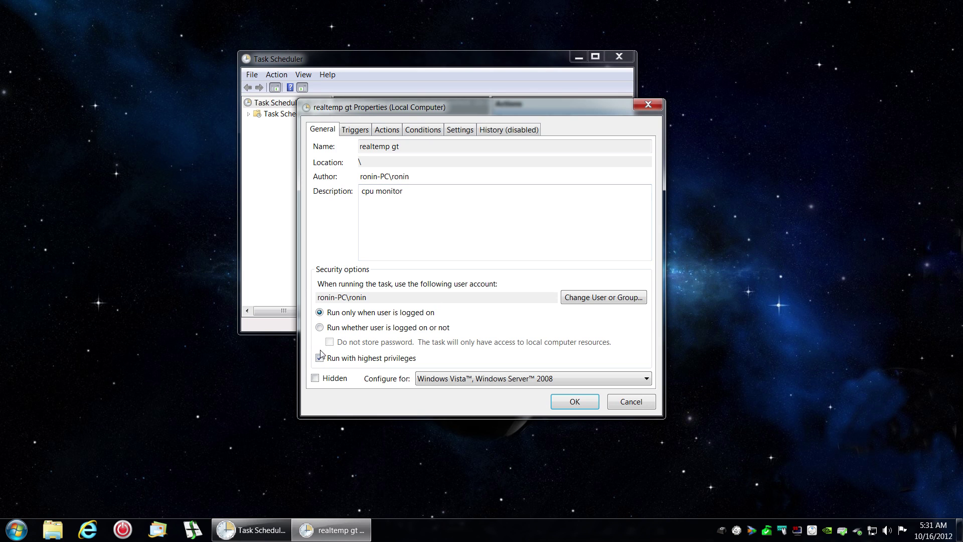
{"action": "left_click", "coordinate": [571, 403]}
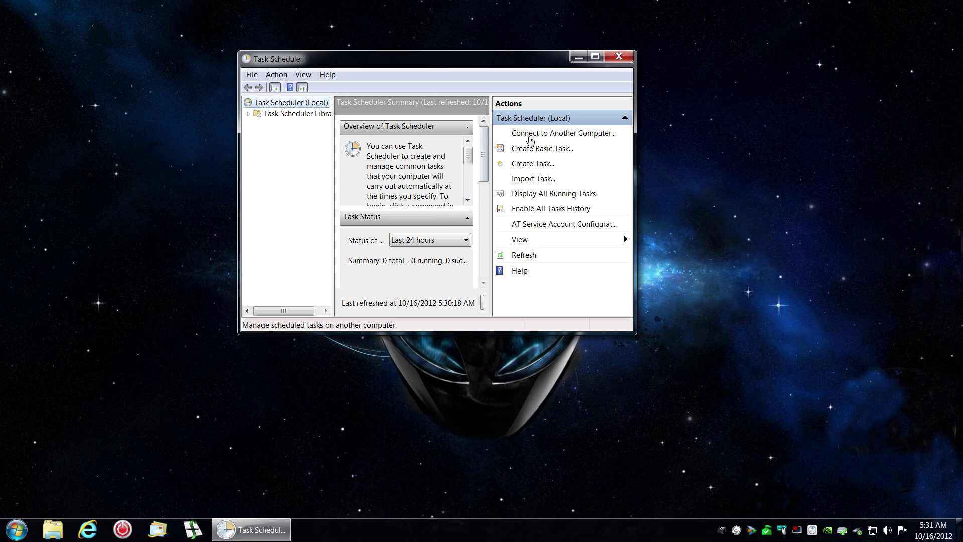
Confirm realtemp gt appears in Task Scheduler Library, then close Task Scheduler.
{"action": "left_click", "coordinate": [290, 115]}
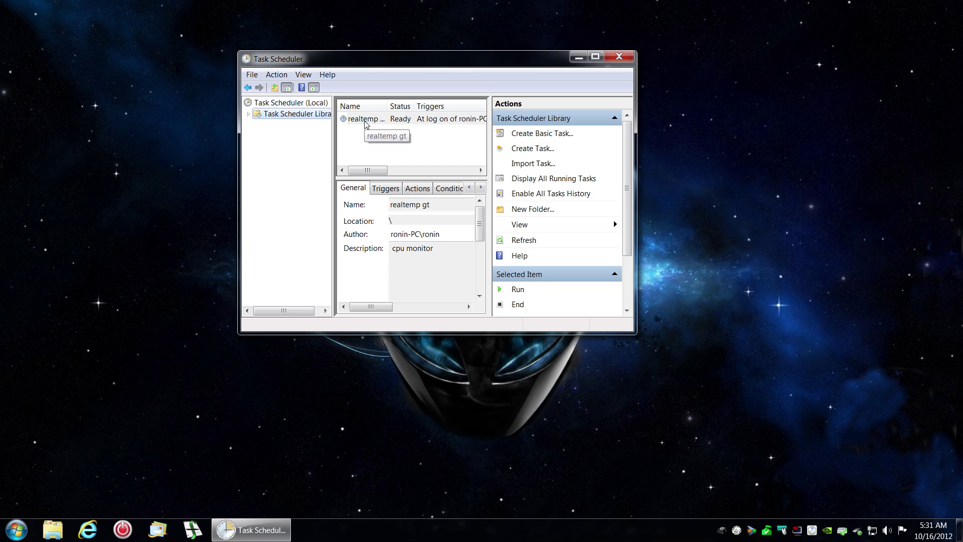
{"action": "left_click", "coordinate": [621, 58]}
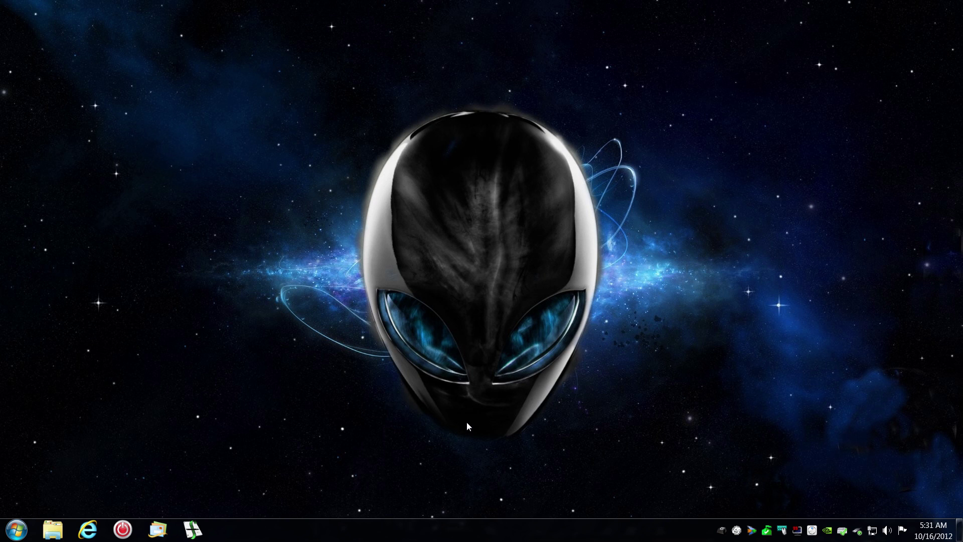
Log off through the Start menu's Shut down options so RealTemp launches at logon.
{"action": "left_click", "coordinate": [16, 529]}
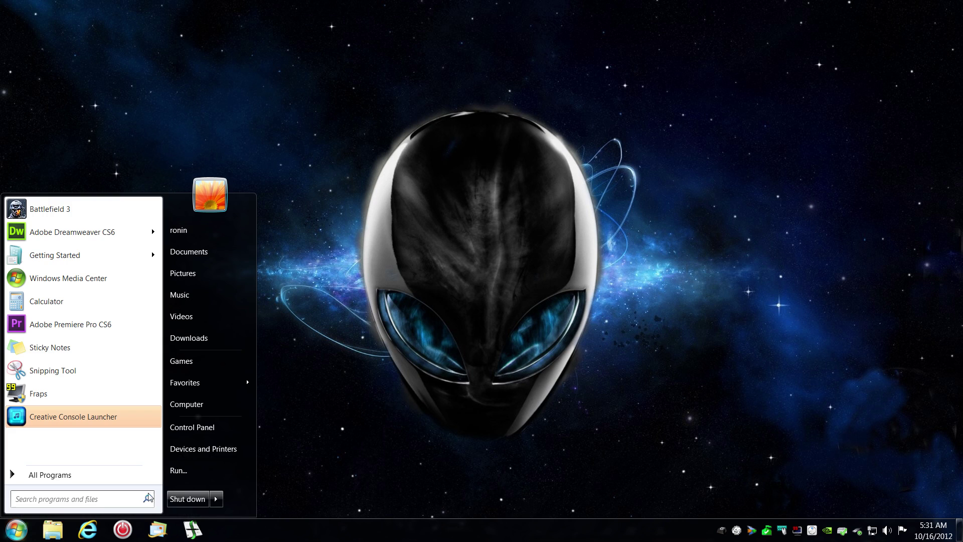
{"action": "mouse_move", "coordinate": [216, 498]}
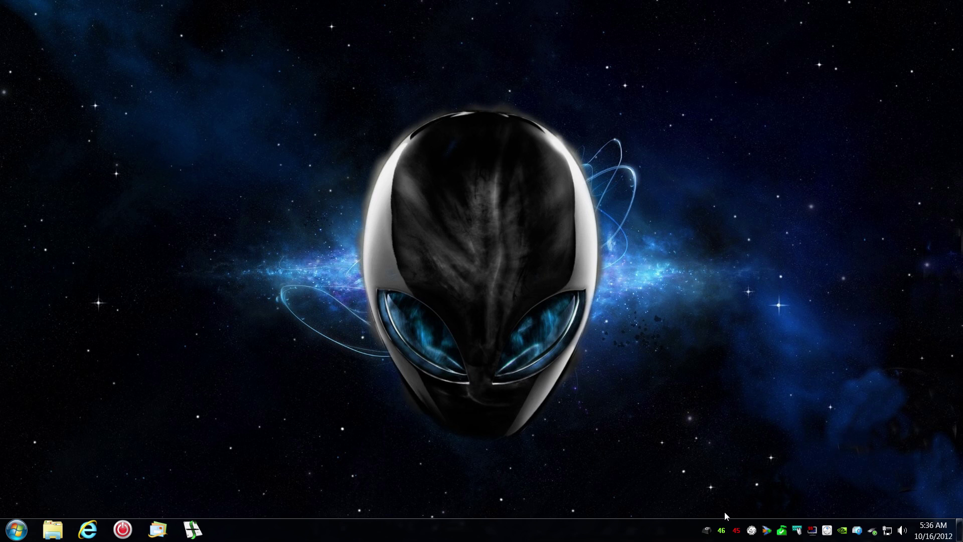
Restore Real Temp from the tray and review GPU and core tray font colours in Settings unchanged.
{"action": "right_click", "coordinate": [737, 533]}
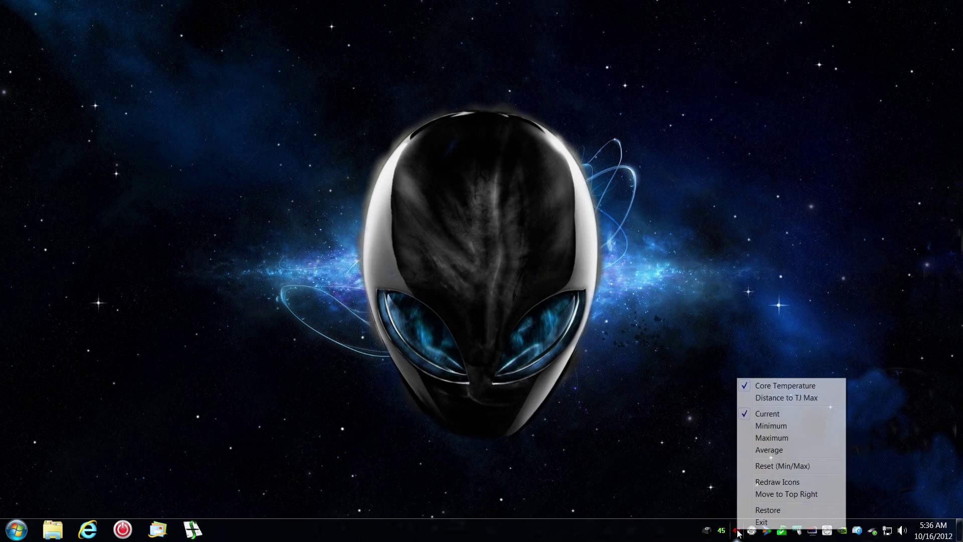
{"action": "left_click", "coordinate": [778, 510]}
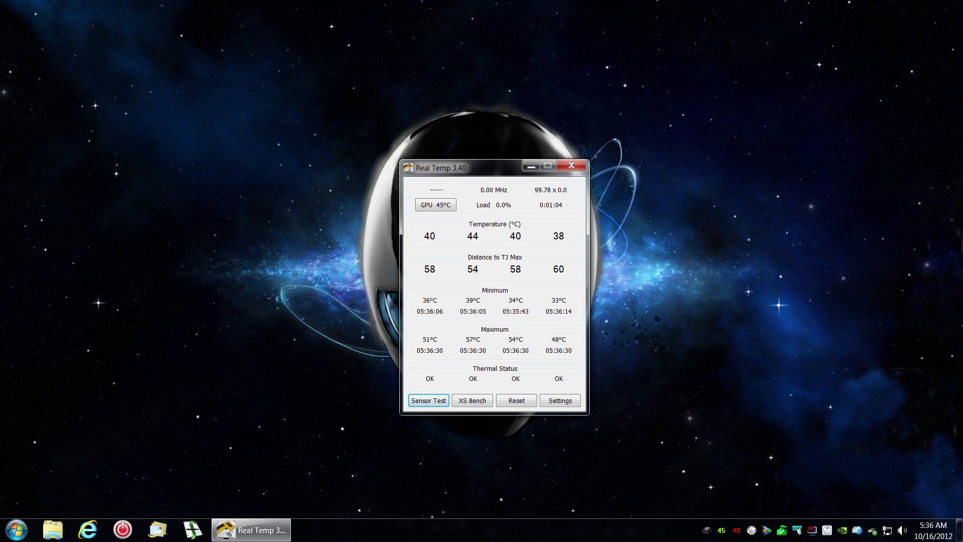
{"action": "left_click", "coordinate": [560, 401]}
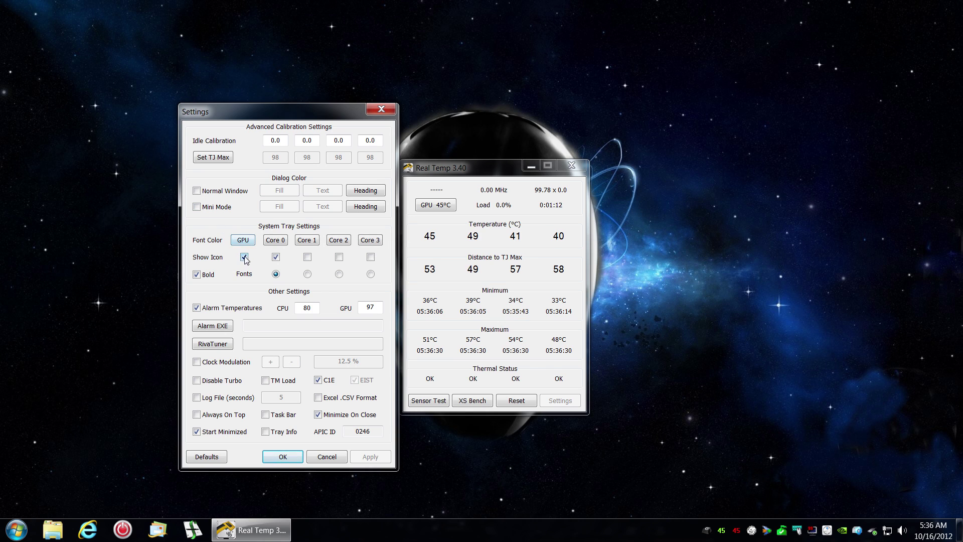
{"action": "left_click", "coordinate": [243, 239]}
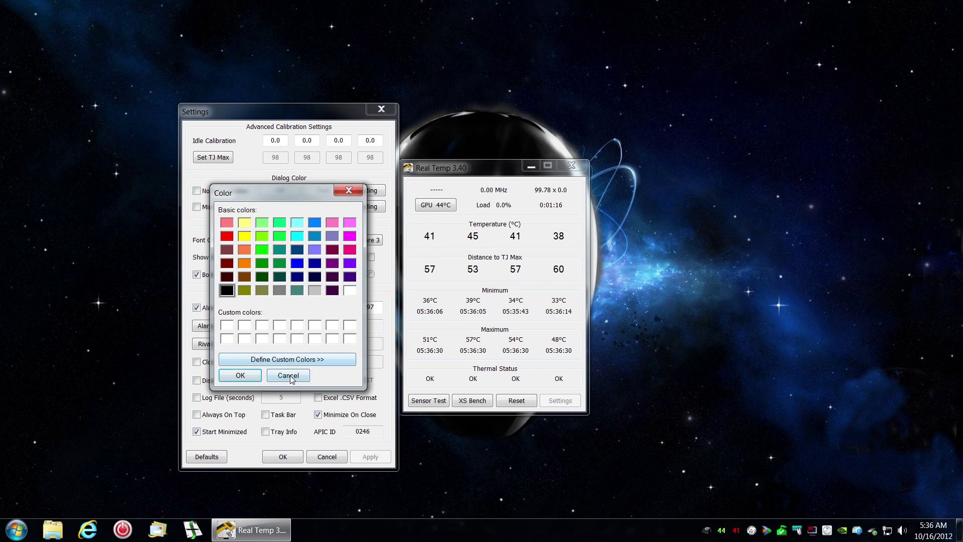
{"action": "left_click", "coordinate": [288, 375]}
{"action": "left_click", "coordinate": [275, 241]}
{"action": "left_click", "coordinate": [282, 374]}
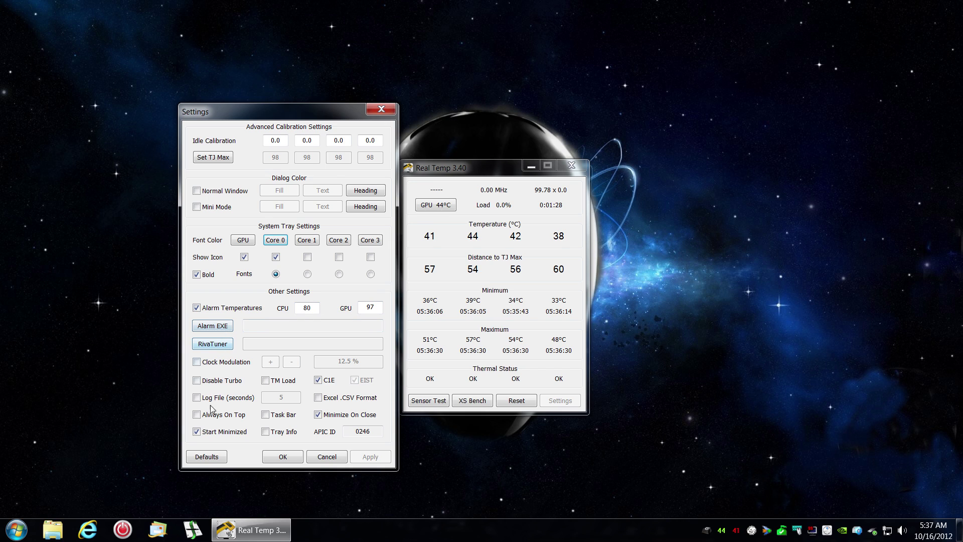
{"action": "left_click", "coordinate": [283, 457]}
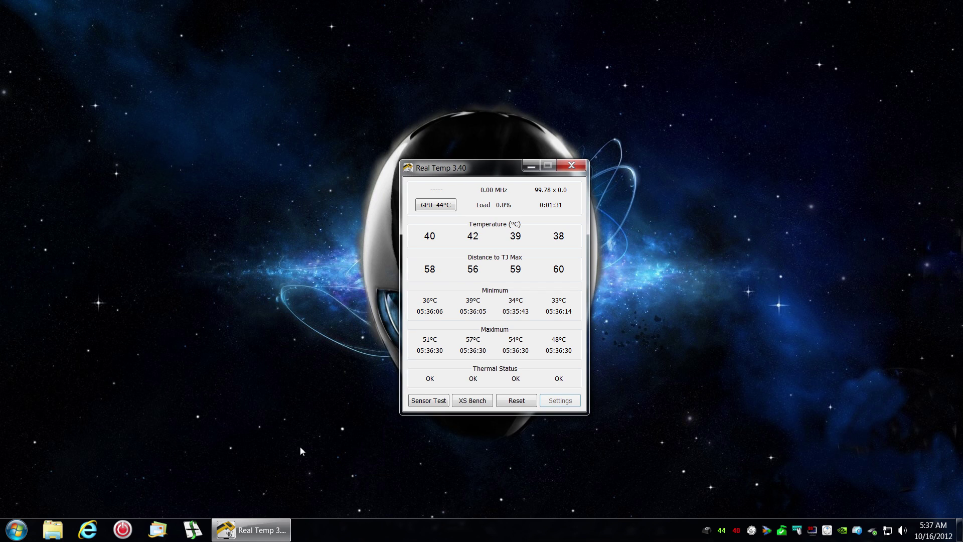
Minimize the Real Temp 3.40 window to the system tray.
{"action": "left_click", "coordinate": [530, 166]}
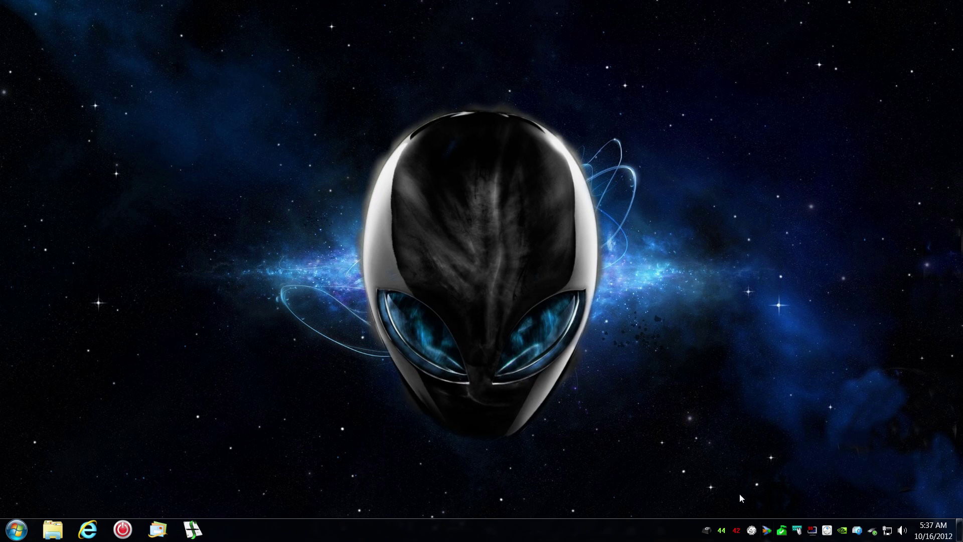